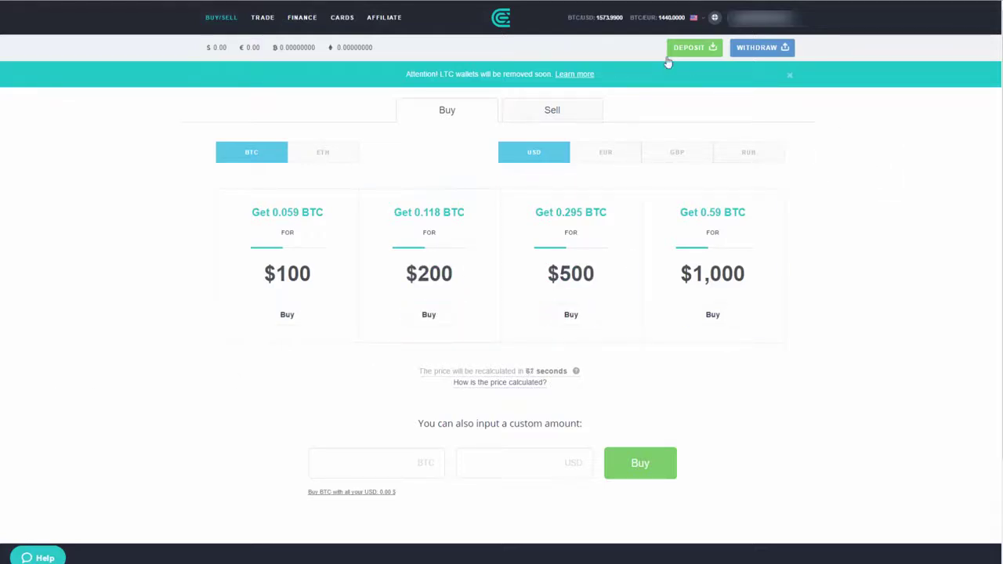
- View the account's profile settings and start the identity verification
{"action": "left_click", "coordinate": [751, 14]}
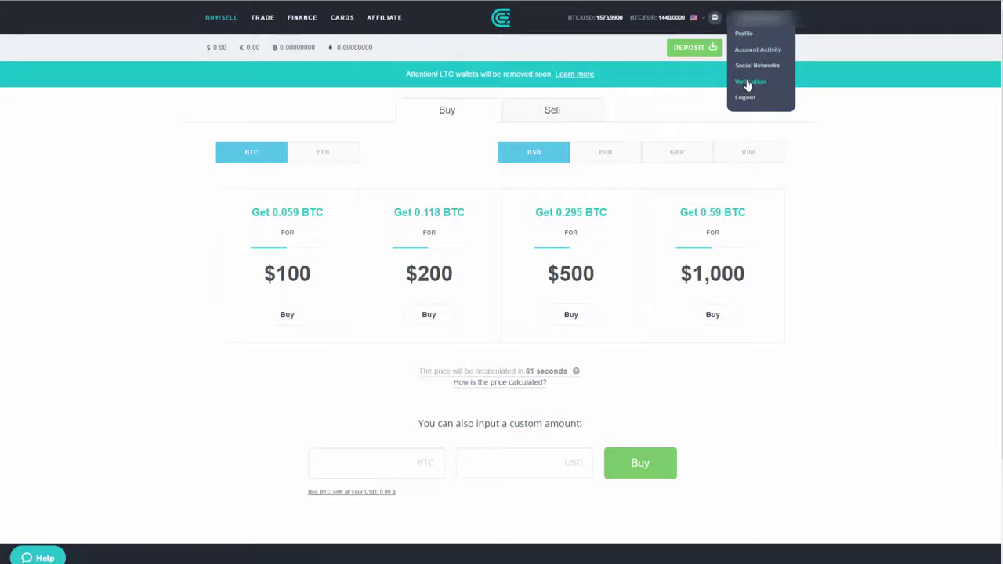
{"action": "left_click", "coordinate": [747, 36]}
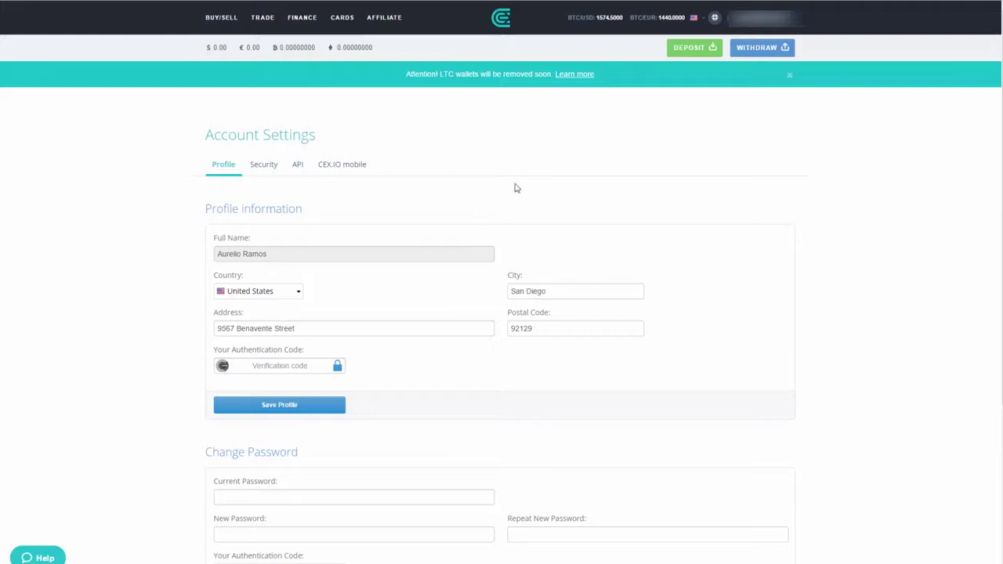
{"action": "left_click", "coordinate": [760, 17]}
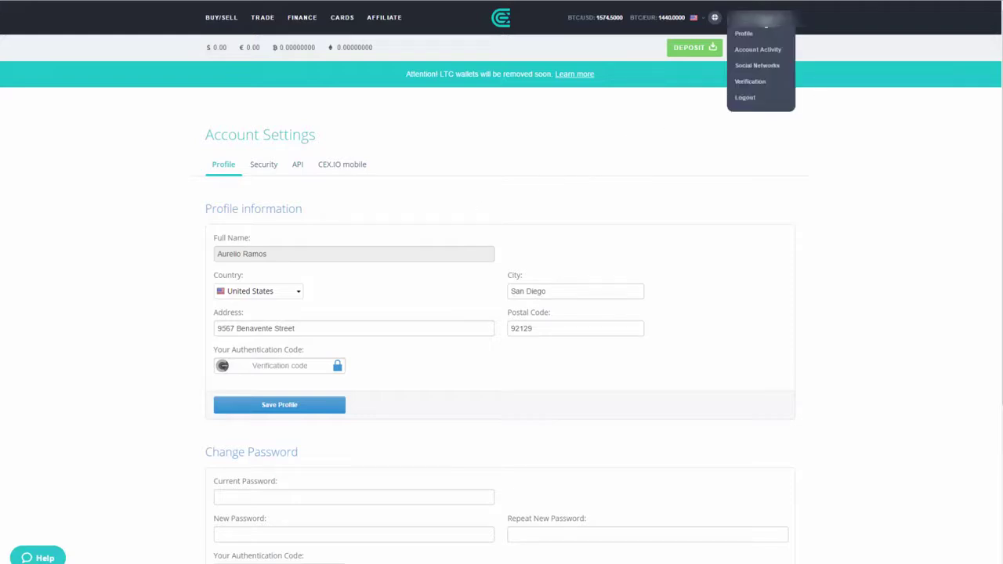
{"action": "left_click", "coordinate": [763, 84]}
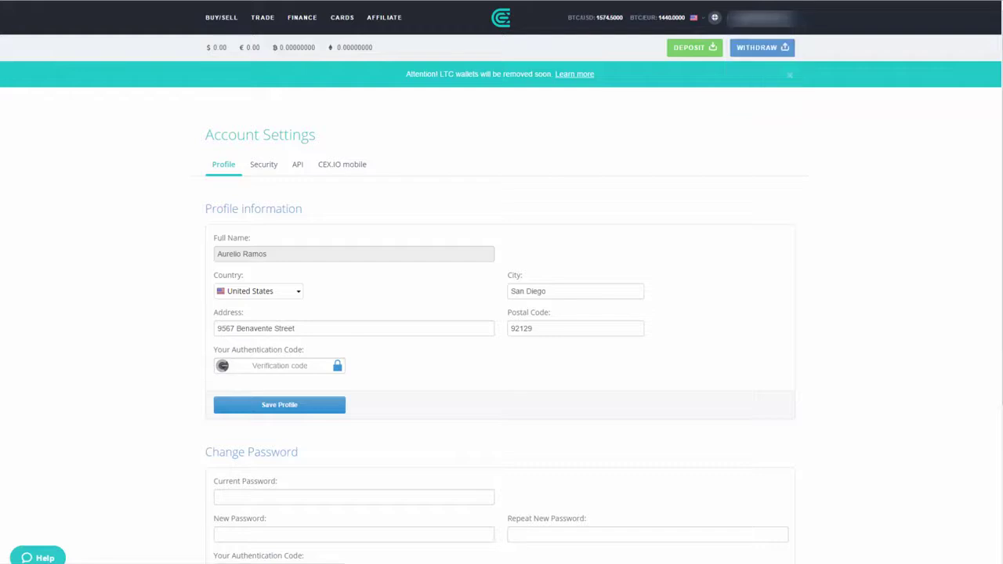
{"action": "scroll", "coordinate": [762, 84], "scroll_direction": "down", "scroll_amount": 1}
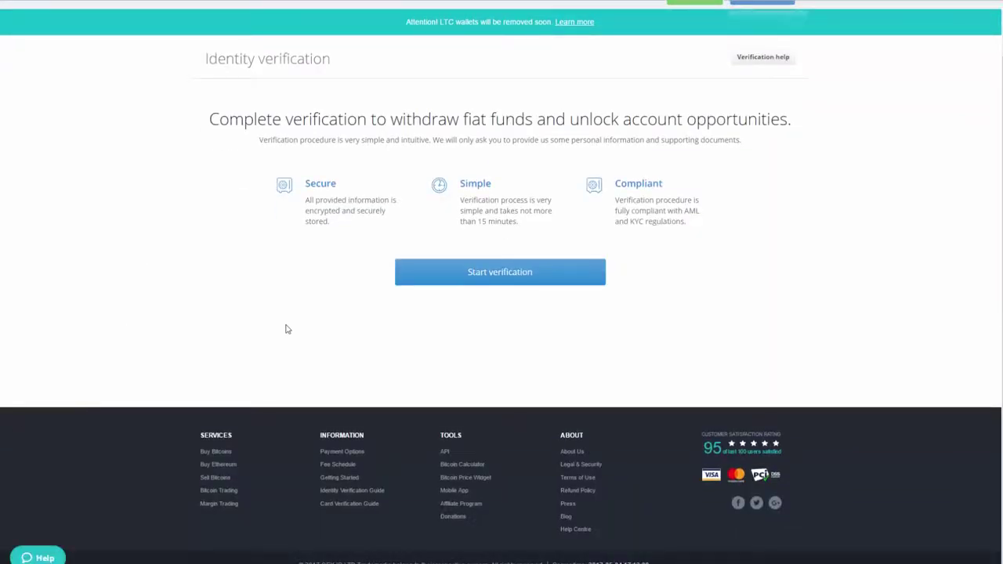
{"action": "left_click", "coordinate": [456, 278]}
{"action": "left_click", "coordinate": [164, 26]}
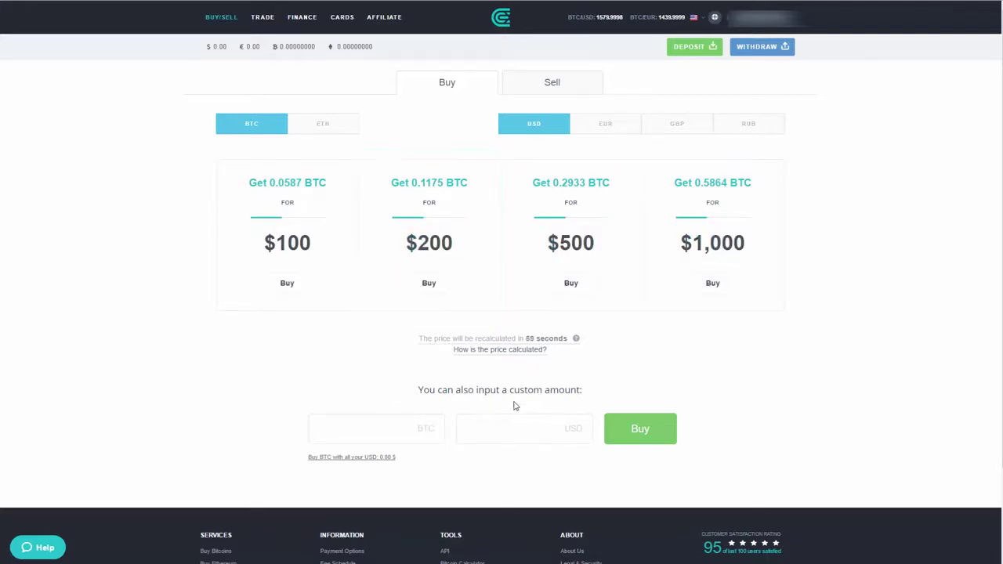
- Try custom purchase amounts of 150 USD and 0.05 BTC to compare the conversions, and clear them
{"action": "left_click", "coordinate": [500, 430]}
{"action": "type", "text": "150"}
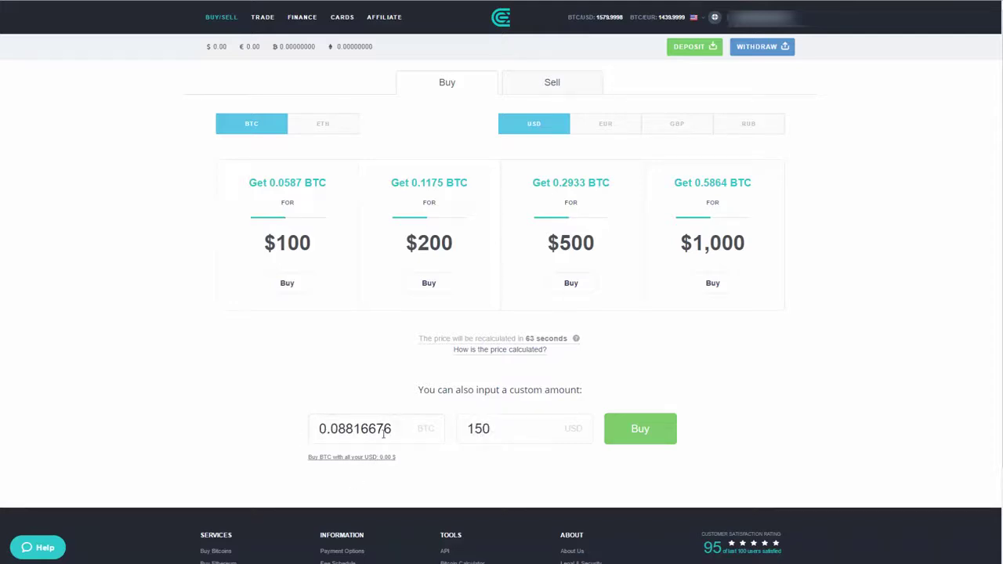
{"action": "left_click_drag", "start_coordinate": [396, 428], "coordinate": [274, 428]}
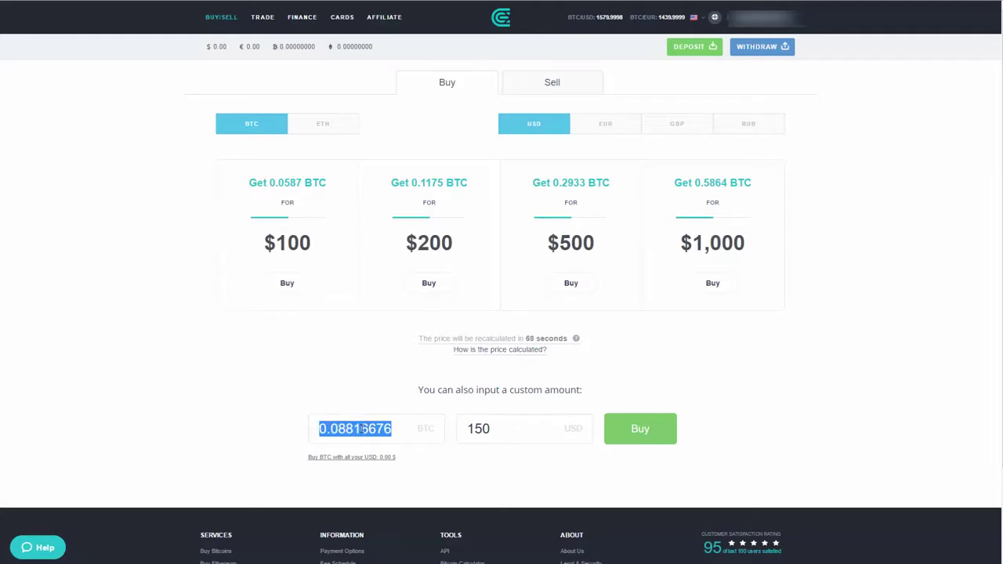
{"action": "type", "text": "0.05"}
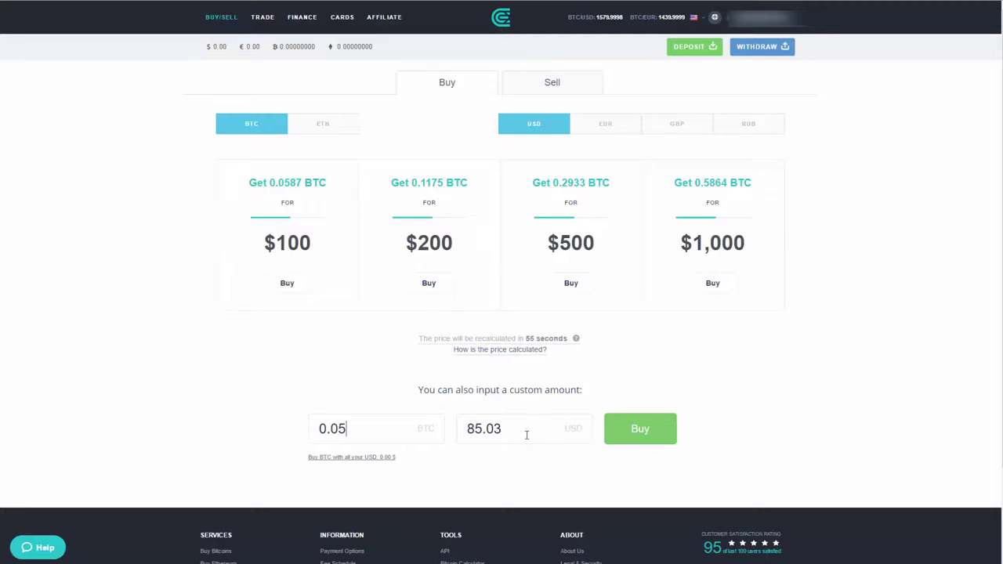
{"action": "double_click", "coordinate": [312, 428]}
{"action": "key", "text": "BackSpace"}
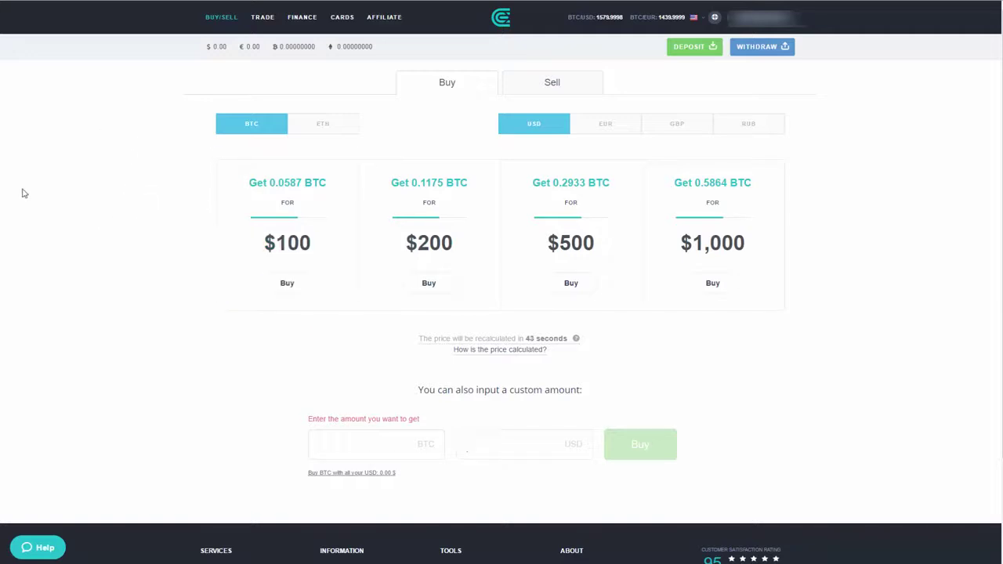
- Open the trading page and examine the BTC/USD price chart, market depth, order forms and the sell and buy orders
{"action": "left_click", "coordinate": [263, 19]}
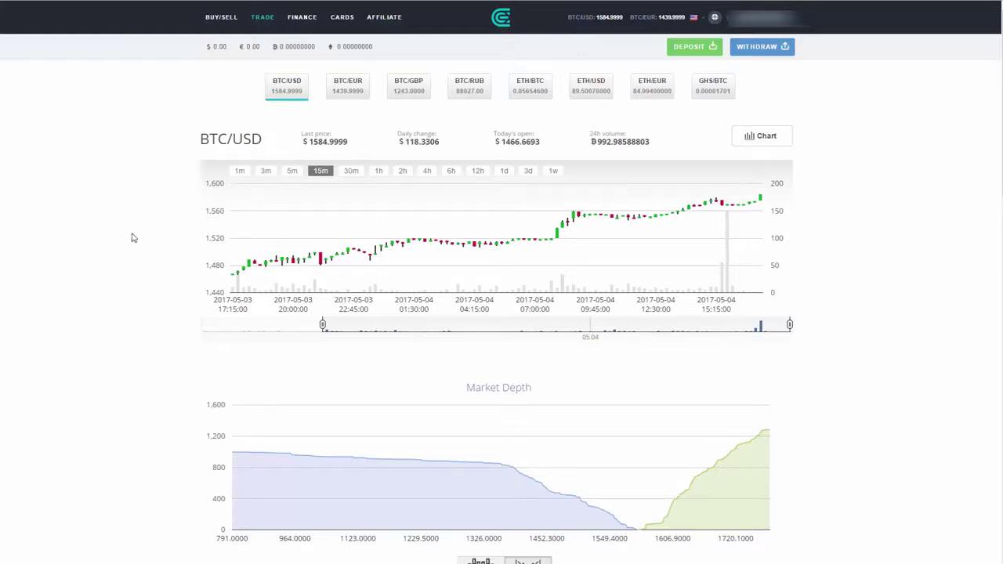
{"action": "scroll", "coordinate": [196, 294], "scroll_direction": "down", "scroll_amount": 3}
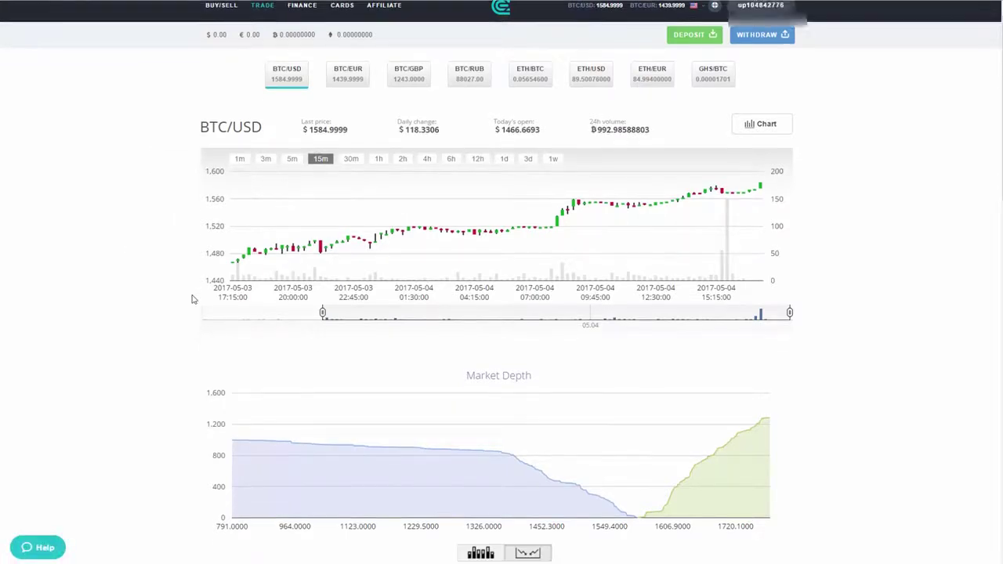
{"action": "scroll", "coordinate": [356, 128], "scroll_direction": "up", "scroll_amount": 3}
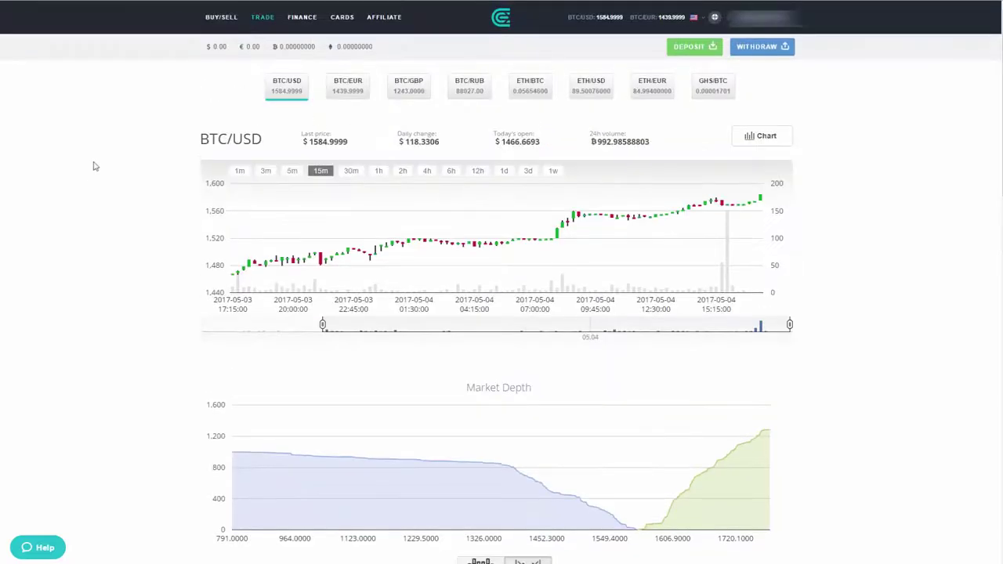
{"action": "scroll", "coordinate": [447, 224], "scroll_direction": "down", "scroll_amount": 5}
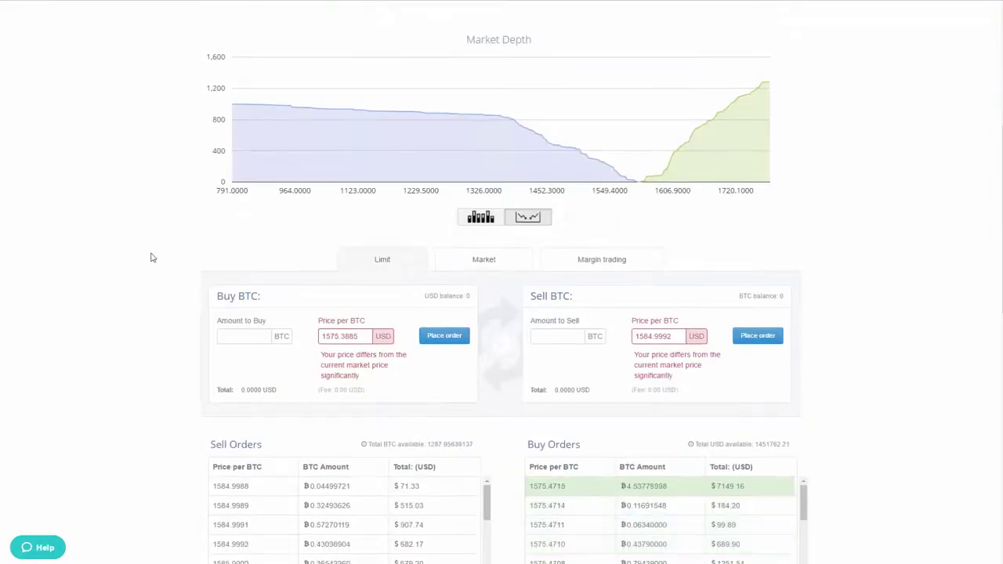
{"action": "scroll", "coordinate": [153, 272], "scroll_direction": "down", "scroll_amount": 5}
{"action": "scroll", "coordinate": [153, 272], "scroll_direction": "up", "scroll_amount": 2}
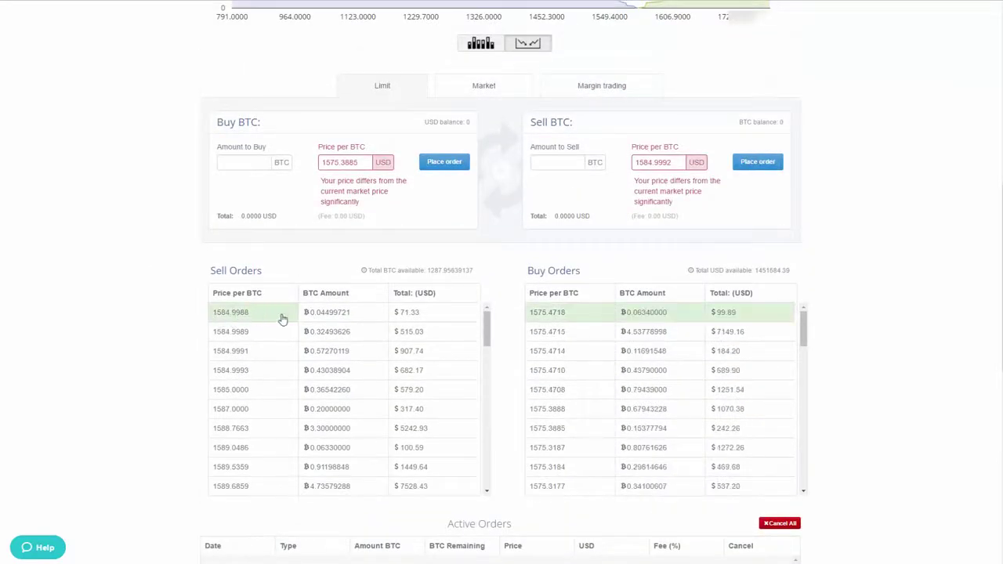
- Compare the lowest sell orders with Google's refreshed "bitcoin price" result
{"action": "left_click", "coordinate": [352, 320]}
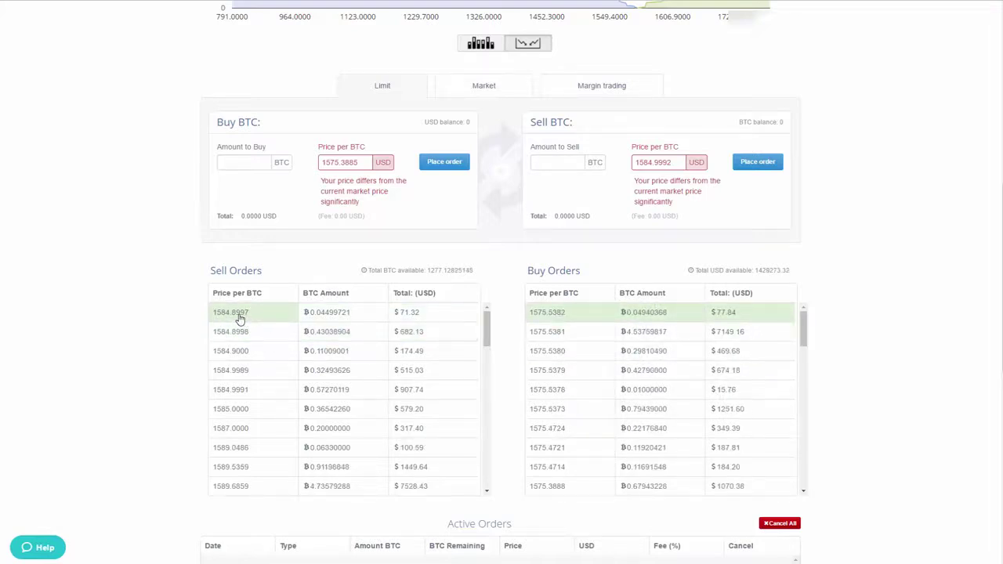
{"action": "left_click", "coordinate": [333, 314]}
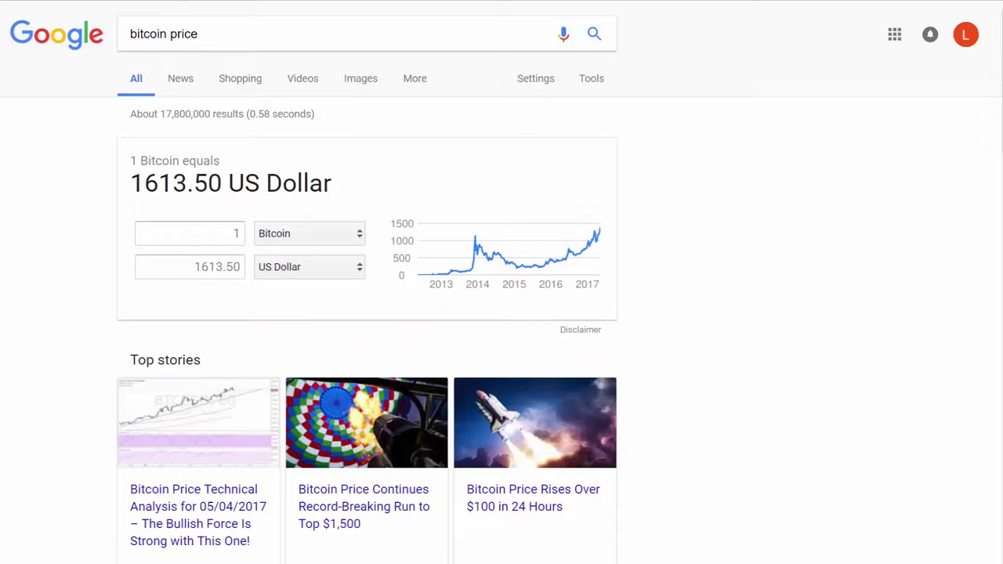
{"action": "key", "text": "F5"}
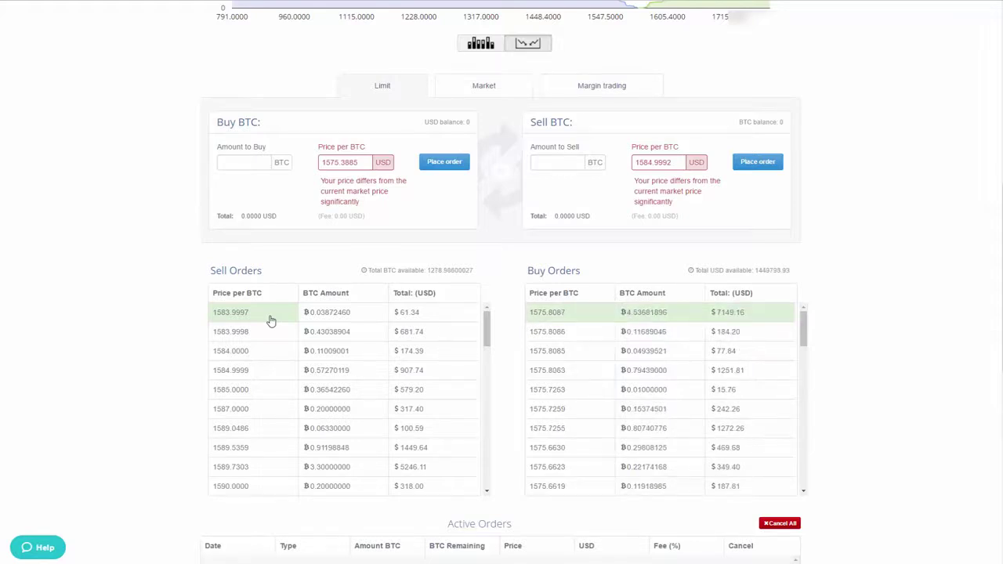
- Start a deposit by payment card and begin adding a new card
{"action": "scroll", "coordinate": [271, 322], "scroll_direction": "up", "scroll_amount": 2}
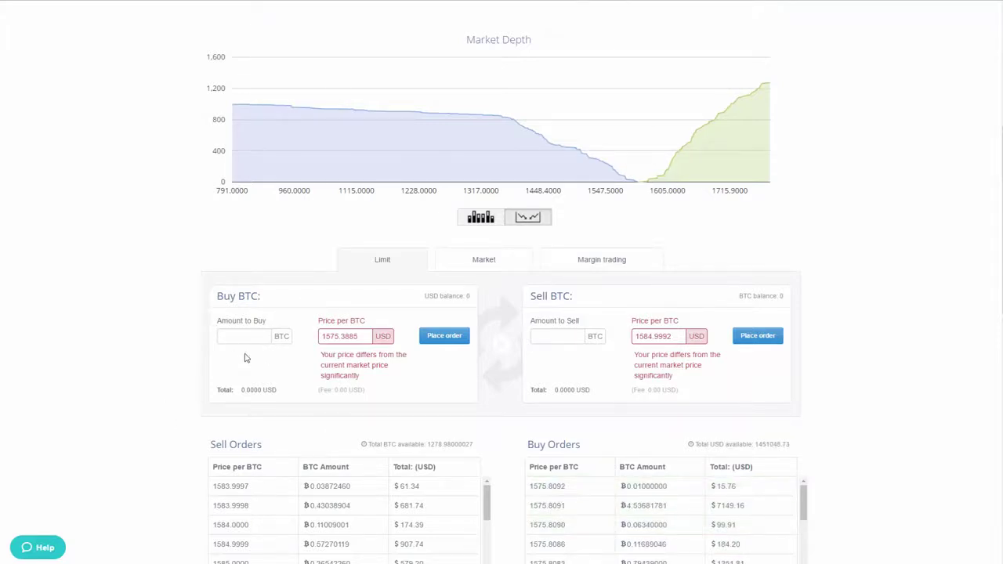
{"action": "scroll", "coordinate": [244, 358], "scroll_direction": "up", "scroll_amount": 4}
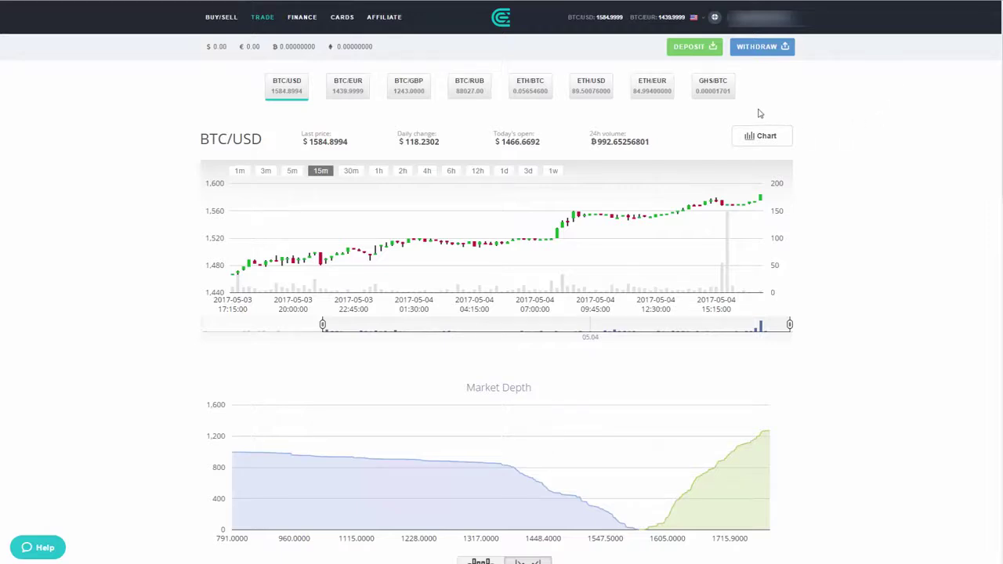
{"action": "left_click", "coordinate": [677, 52]}
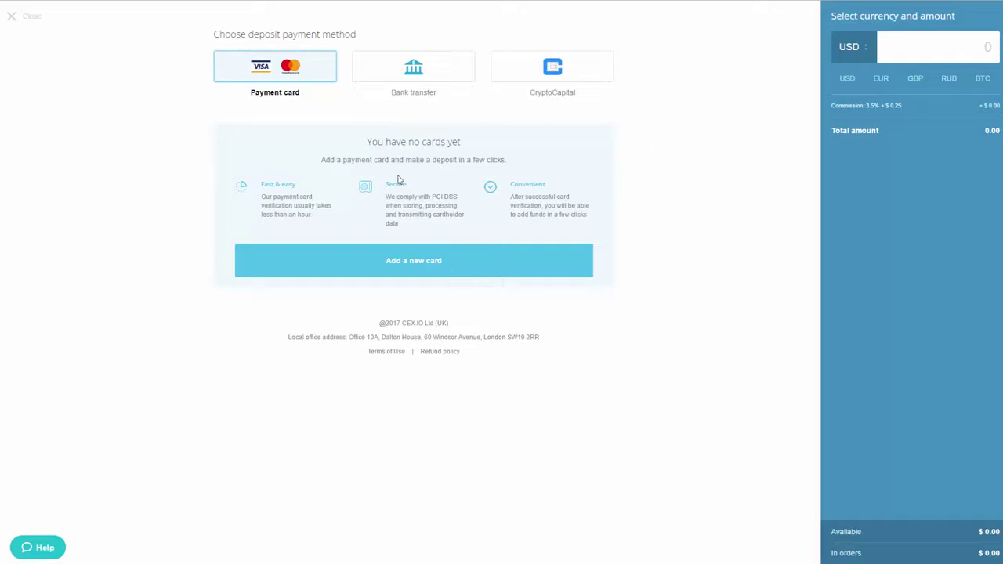
{"action": "left_click", "coordinate": [396, 268]}
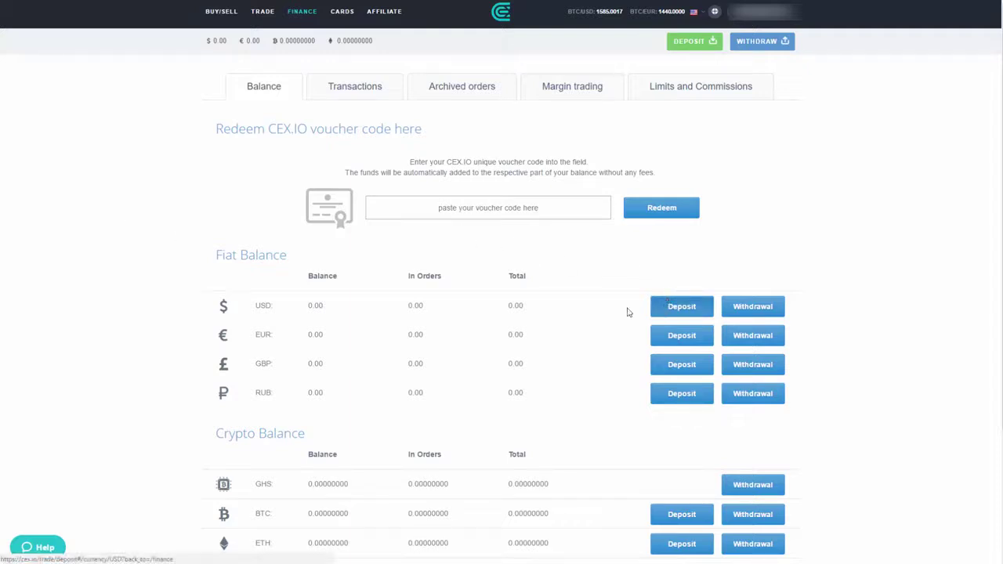
- Deposit 40.00 USD from the Fiat Balance using the verified Visa card, and close the submitted request
{"action": "left_click", "coordinate": [691, 311]}
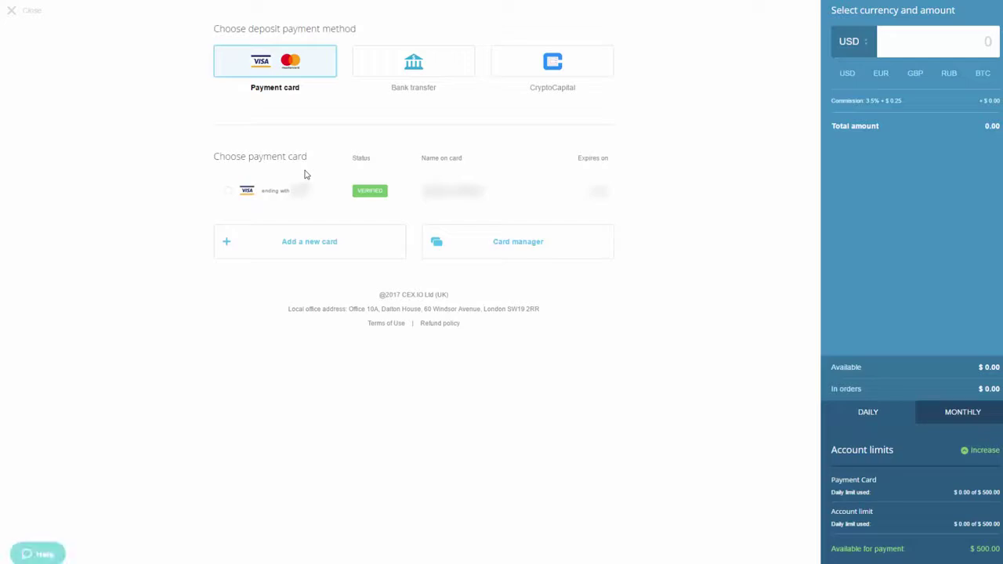
{"action": "left_click", "coordinate": [302, 192]}
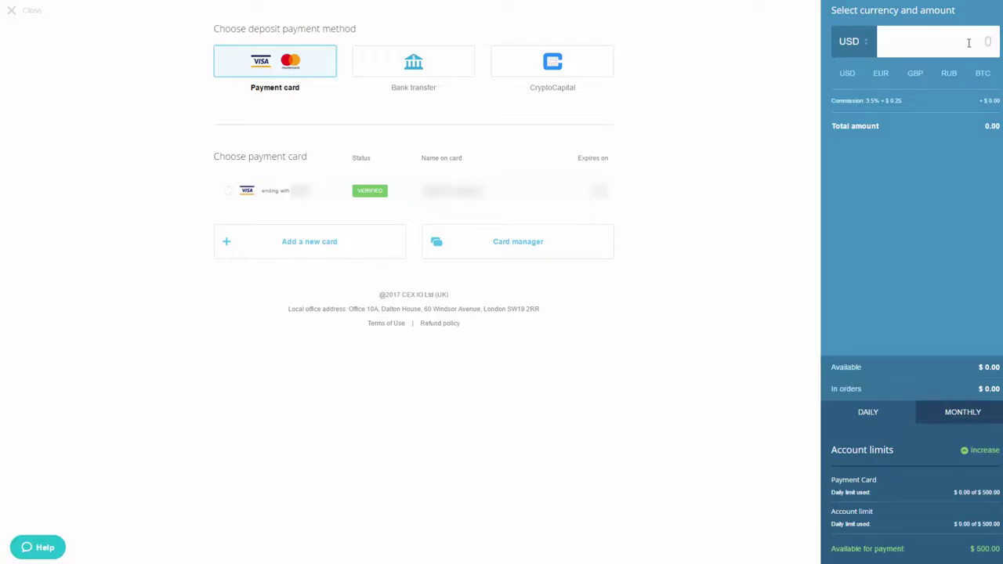
{"action": "type", "text": "40.00"}
{"action": "left_click", "coordinate": [274, 191]}
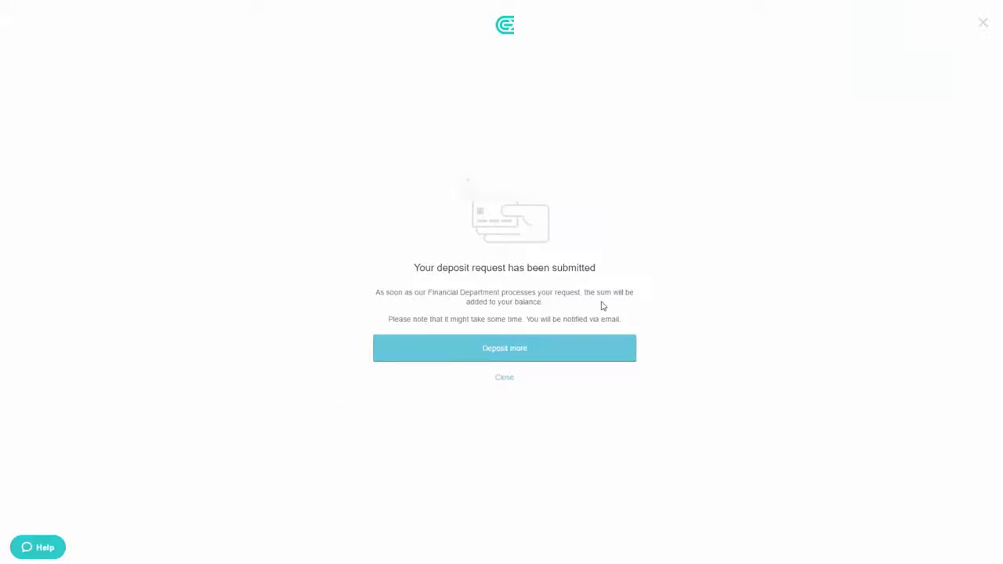
{"action": "left_click", "coordinate": [505, 378]}
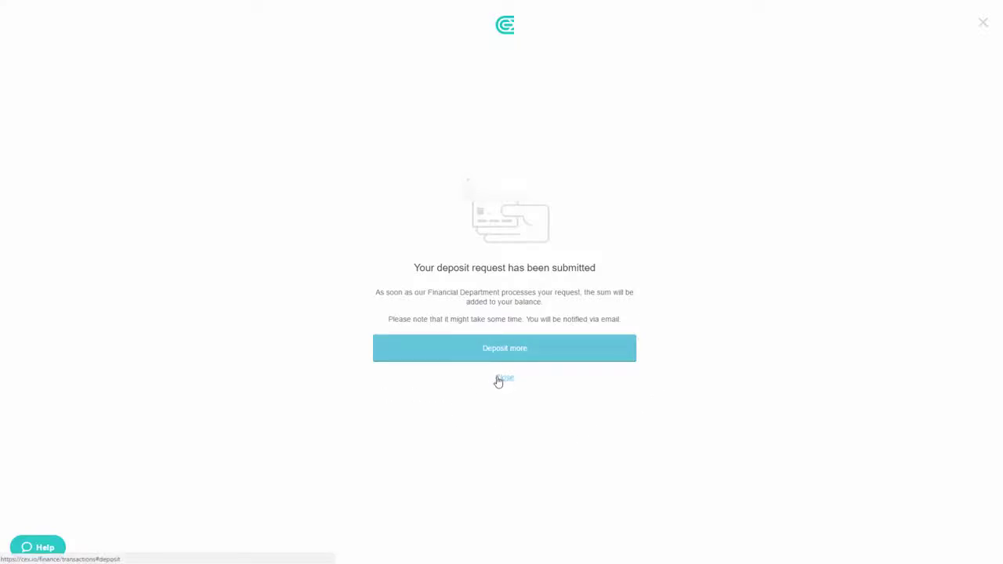
{"action": "left_click", "coordinate": [503, 378]}
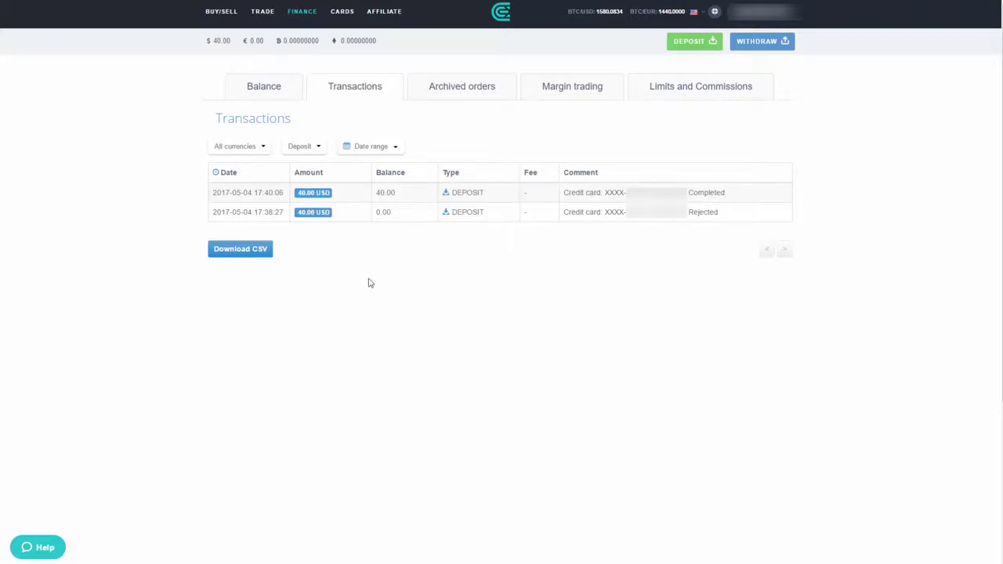
- Examine the rejected deposit entry in the transaction list
{"action": "left_click_drag", "start_coordinate": [215, 215], "coordinate": [717, 215]}
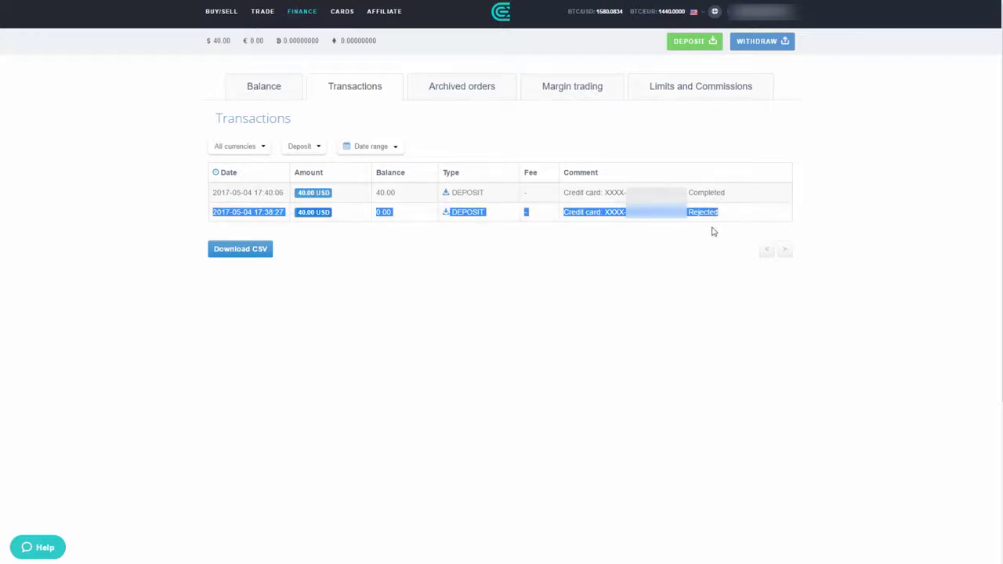
{"action": "left_click", "coordinate": [713, 231]}
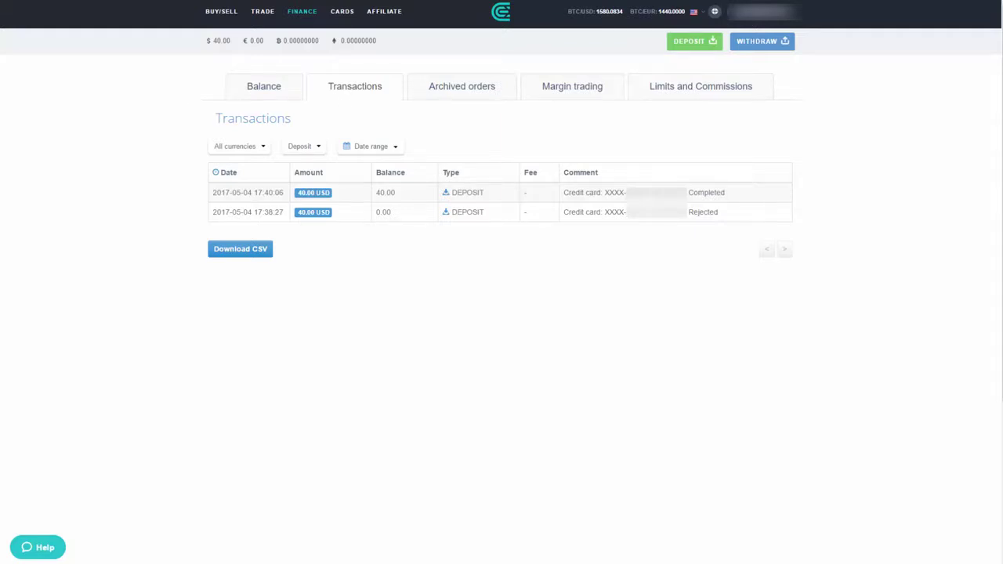
- Return to BTC/USD trading and fill the limit order price with 1585.2500 USD from the lowest sell order
{"action": "left_click", "coordinate": [264, 12]}
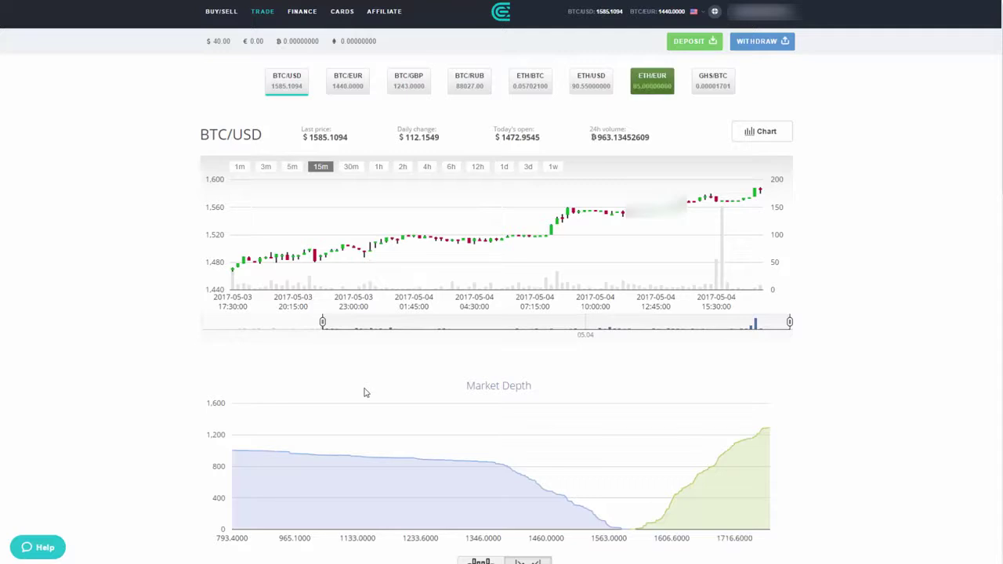
{"action": "scroll", "coordinate": [363, 392], "scroll_direction": "down", "scroll_amount": 5}
{"action": "scroll", "coordinate": [363, 392], "scroll_direction": "down", "scroll_amount": 2}
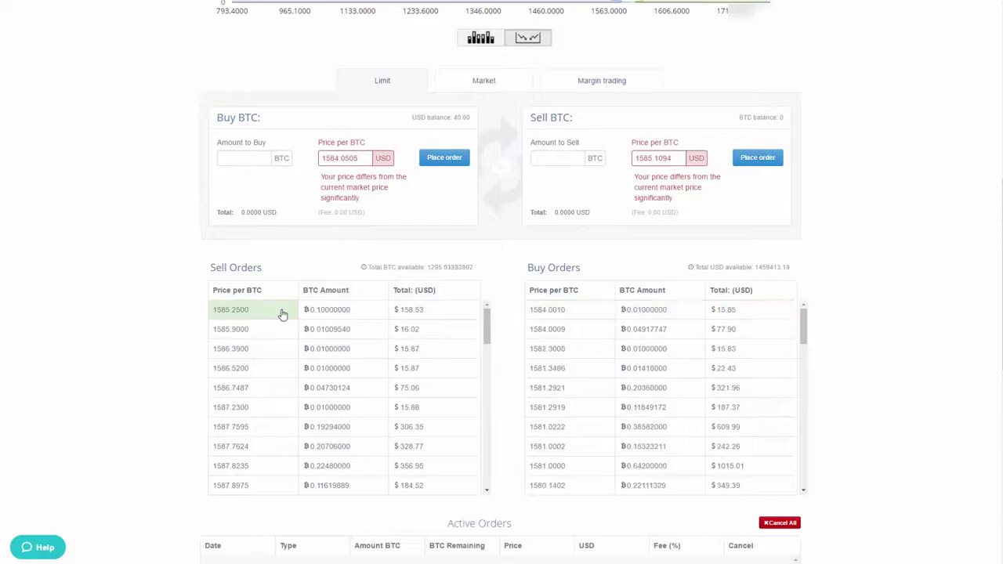
{"action": "left_click", "coordinate": [282, 313]}
{"action": "scroll", "coordinate": [282, 313], "scroll_direction": "down", "scroll_amount": 2}
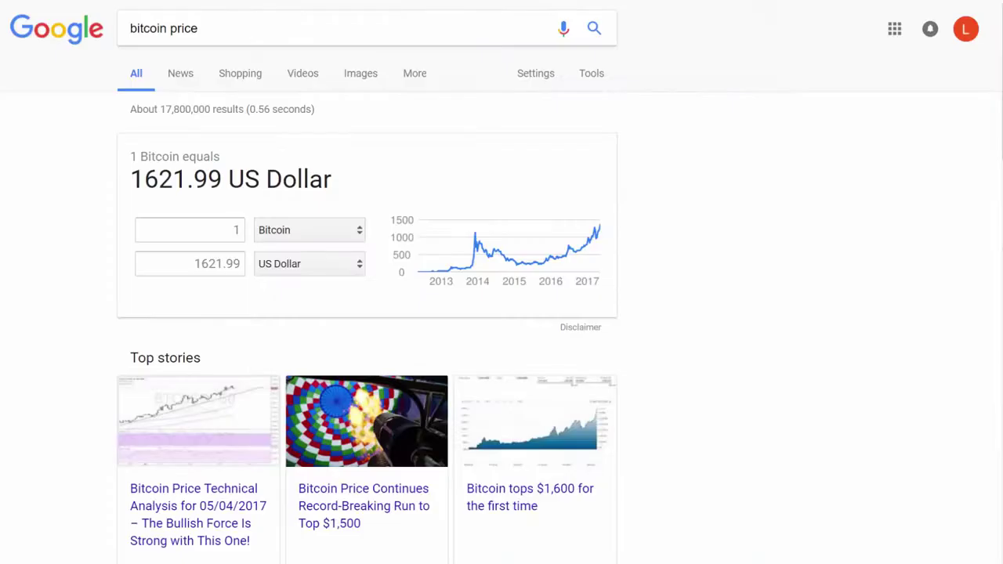
- Fill the buy price with 1585.9000 USD from the lowest sell order and set the amount to buy to 0.025 BTC
{"action": "key", "text": "F5"}
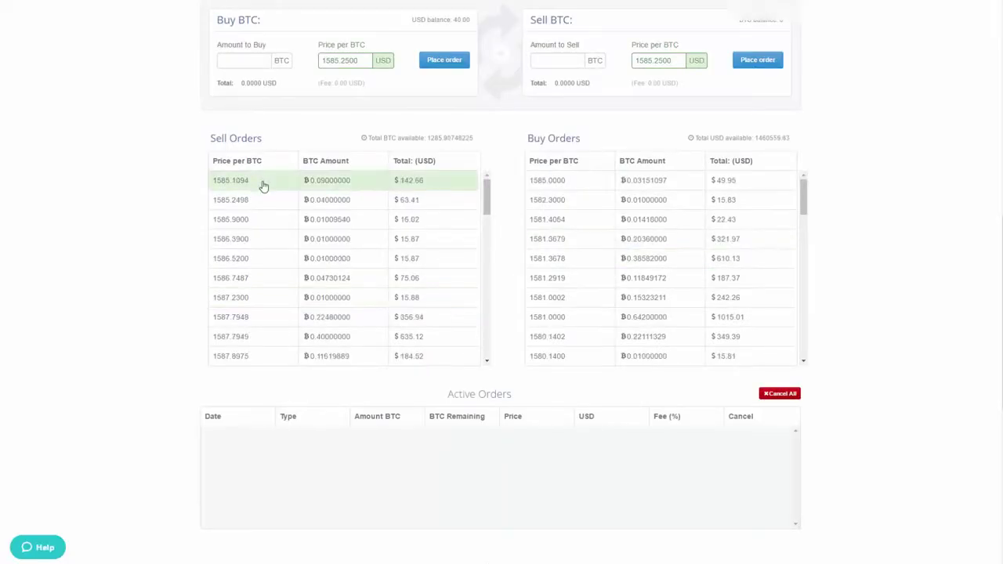
{"action": "left_click", "coordinate": [263, 185]}
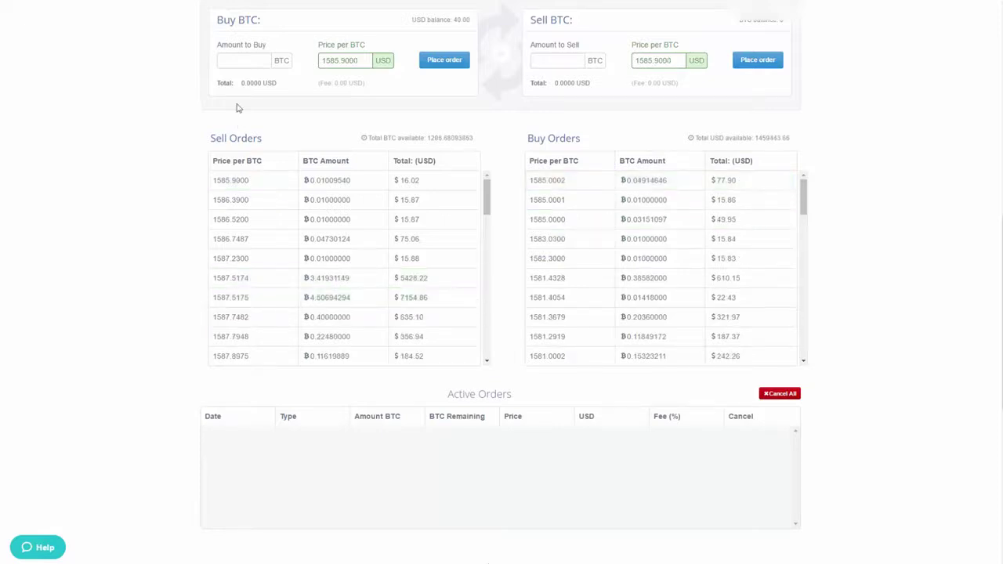
{"action": "left_click", "coordinate": [246, 61]}
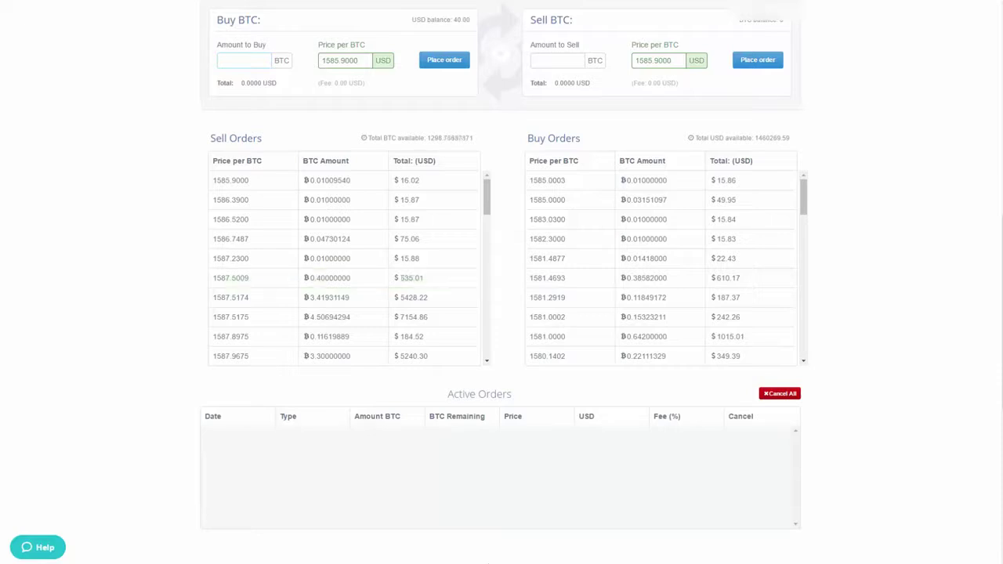
{"action": "left_click", "coordinate": [232, 80]}
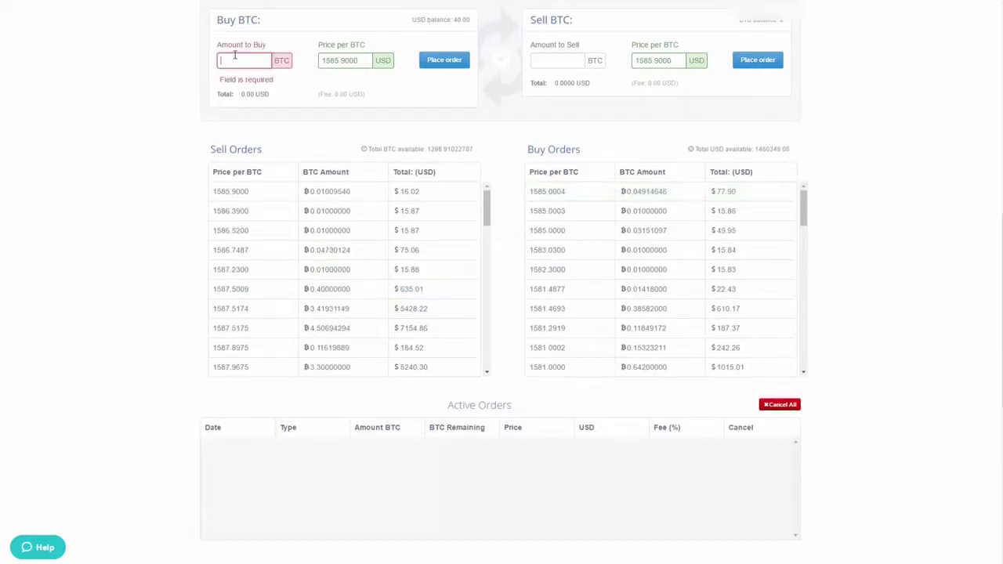
{"action": "left_click", "coordinate": [234, 60]}
{"action": "type", "text": "0.0"}
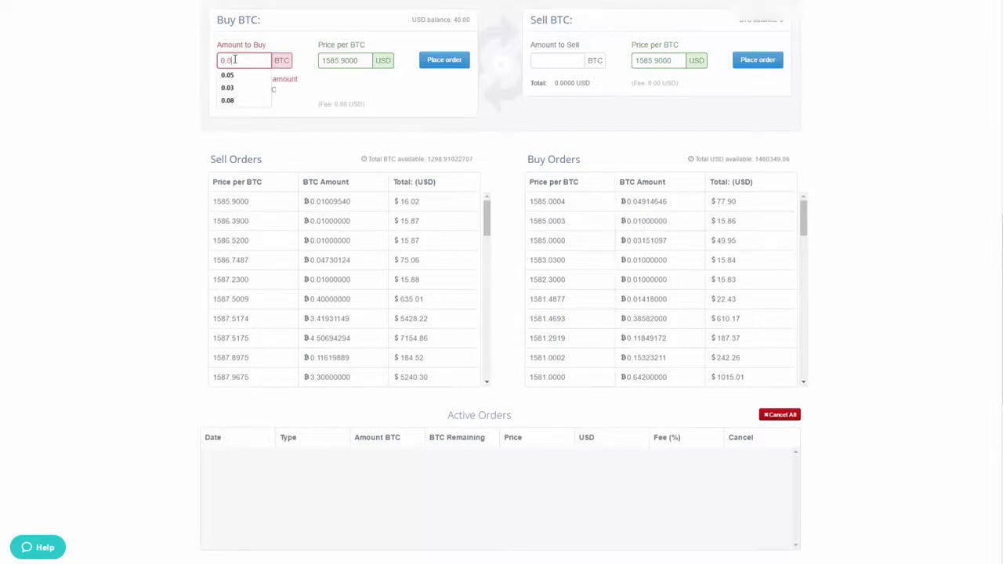
{"action": "type", "text": "3"}
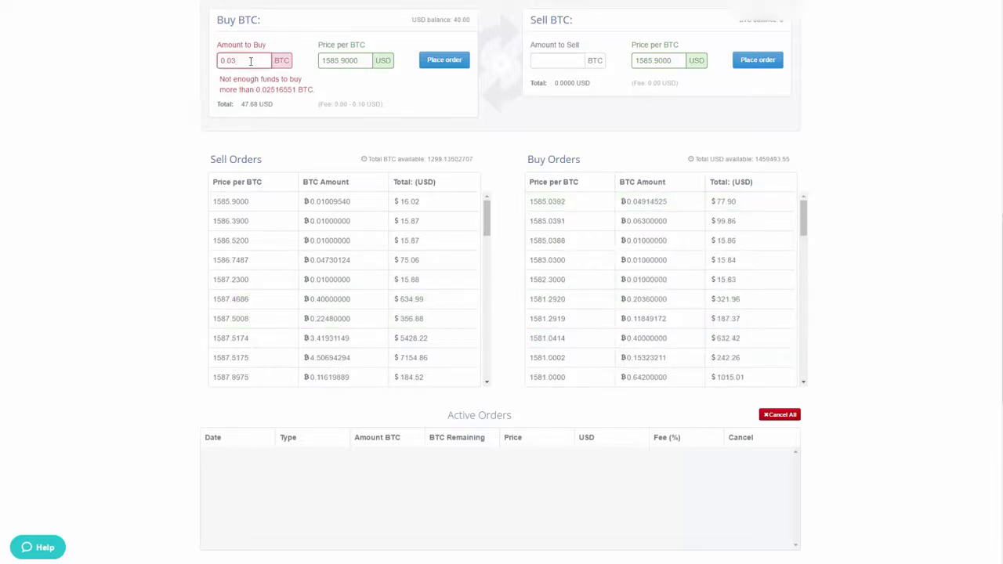
{"action": "key", "text": "BackSpace"}
{"action": "type", "text": "25"}
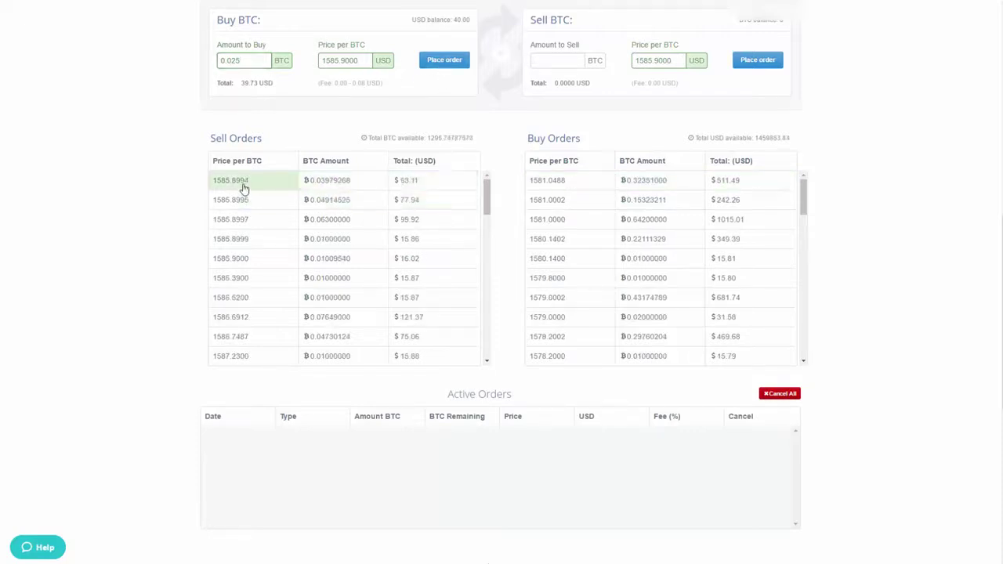
- Update the buy price to 1585.8994 USD and adjust the amount to buy to 0.0251 BTC
{"action": "left_click", "coordinate": [252, 63]}
{"action": "type", "text": "1"}
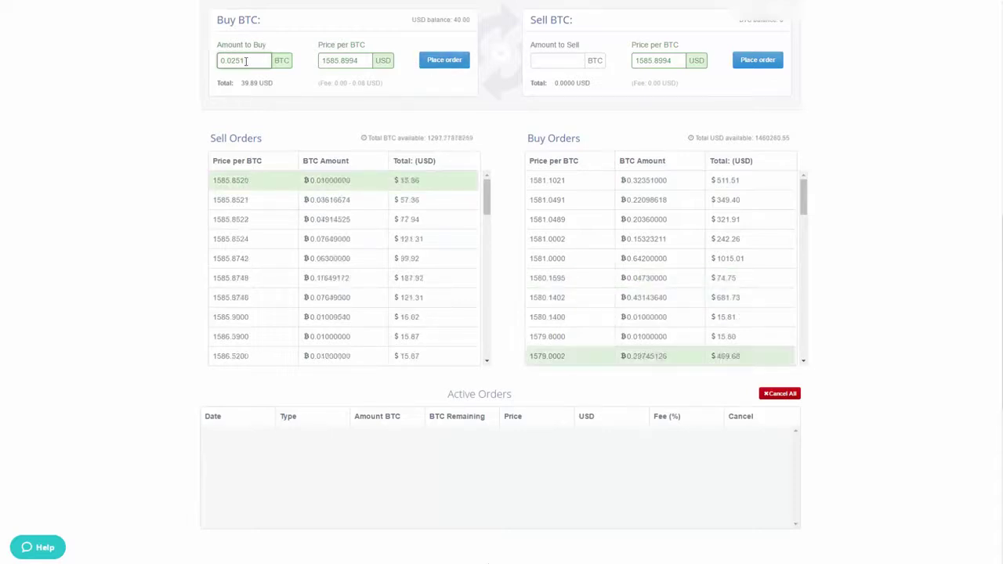
{"action": "key", "text": "BackSpace"}
{"action": "type", "text": "2"}
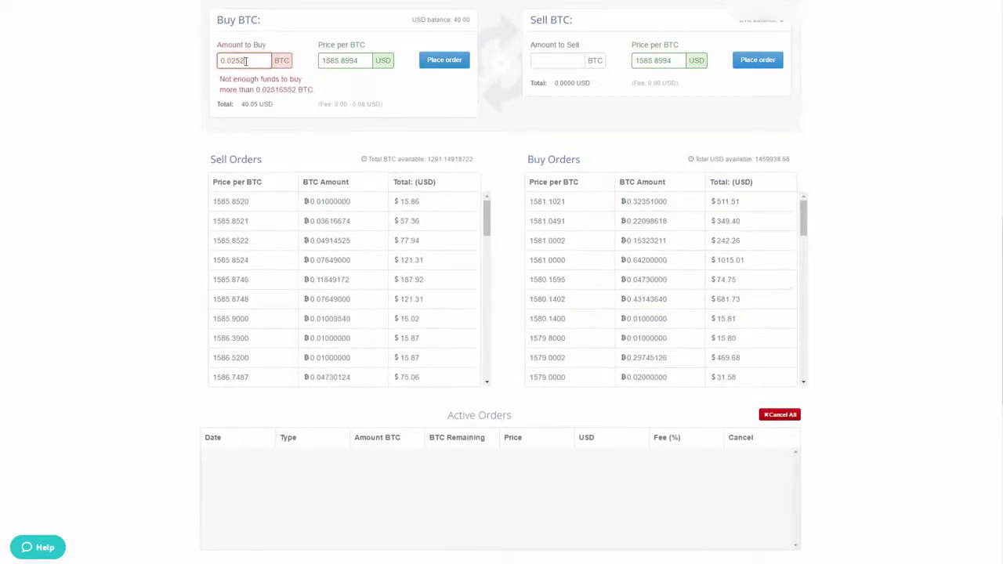
{"action": "key", "text": "BackSpace"}
{"action": "type", "text": "1"}
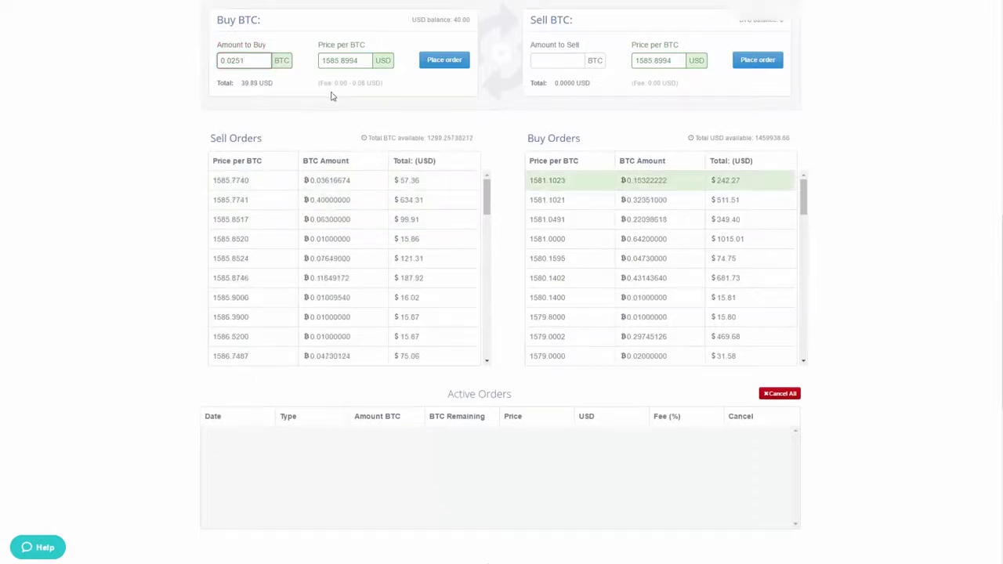
- Take the lowest sell order's price of 1585.7740 USD and place the buy order for 0.0251 BTC
{"action": "left_click", "coordinate": [259, 183]}
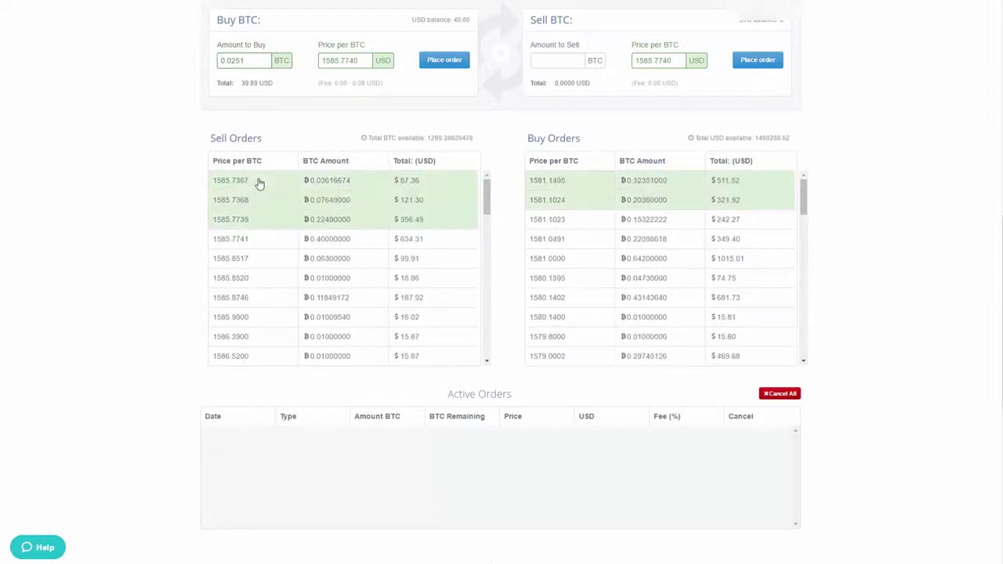
{"action": "left_click", "coordinate": [252, 59]}
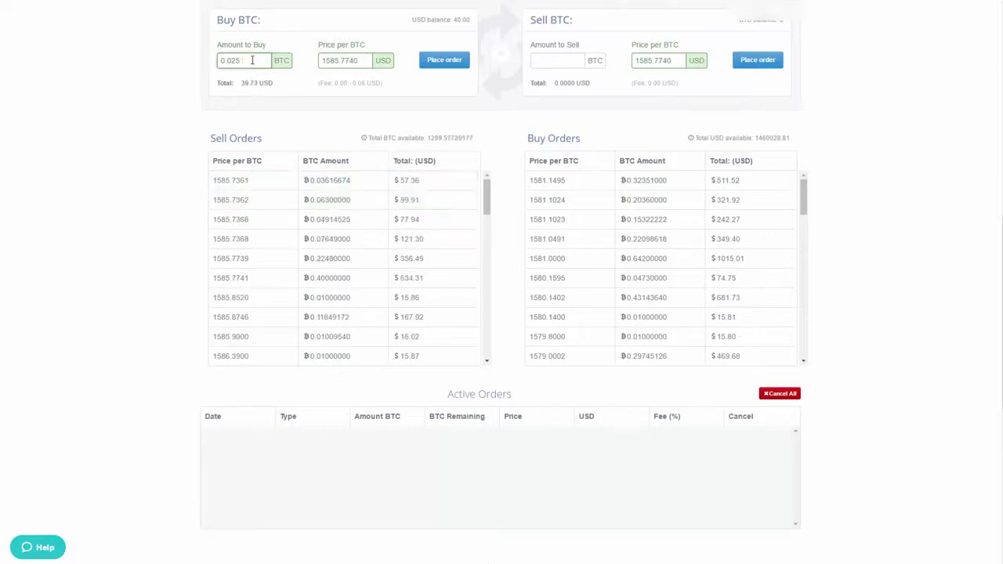
{"action": "key", "text": "BackSpace"}
{"action": "type", "text": "2"}
{"action": "key", "text": "BackSpace"}
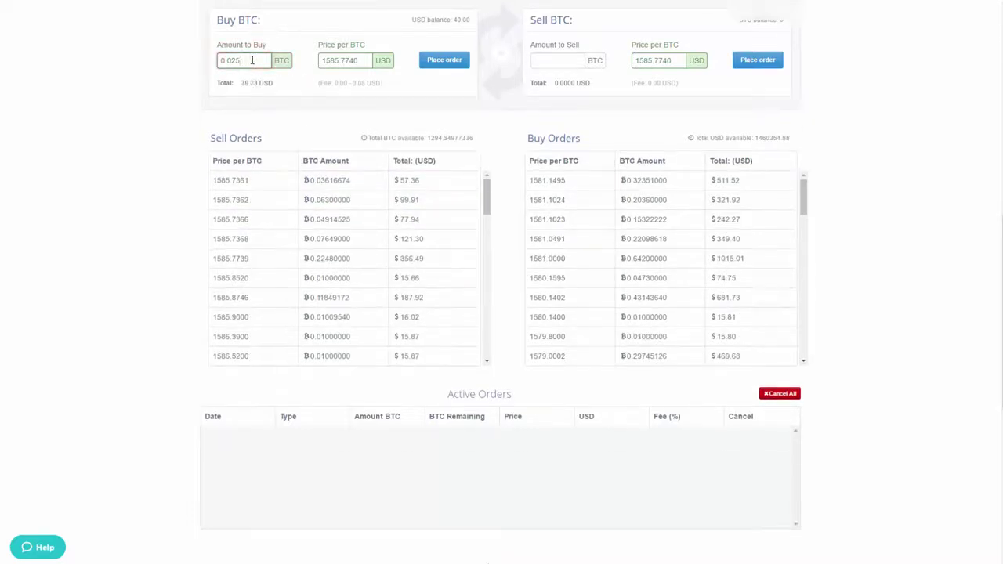
{"action": "left_click", "coordinate": [440, 67]}
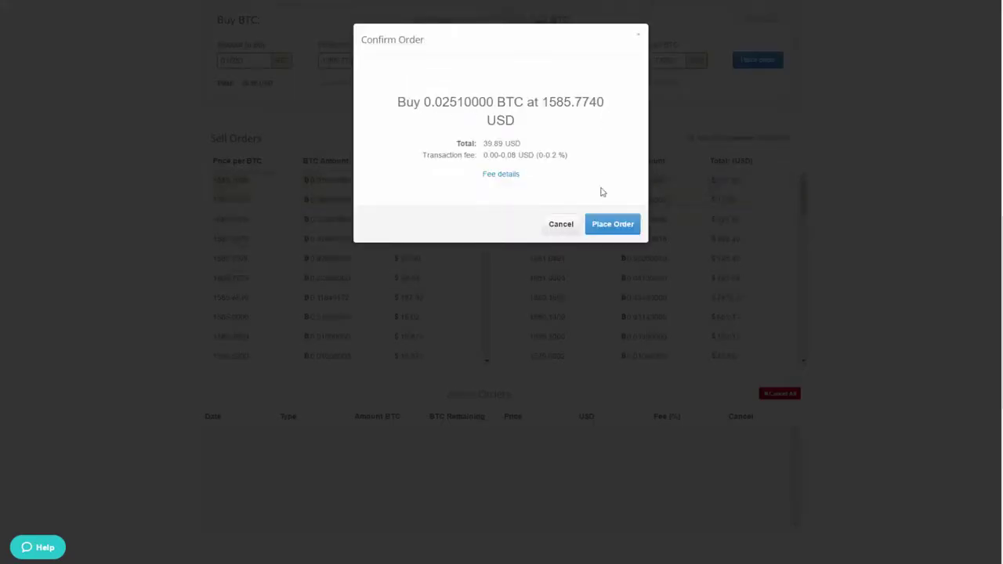
{"action": "left_click", "coordinate": [604, 228]}
{"action": "left_click", "coordinate": [615, 228]}
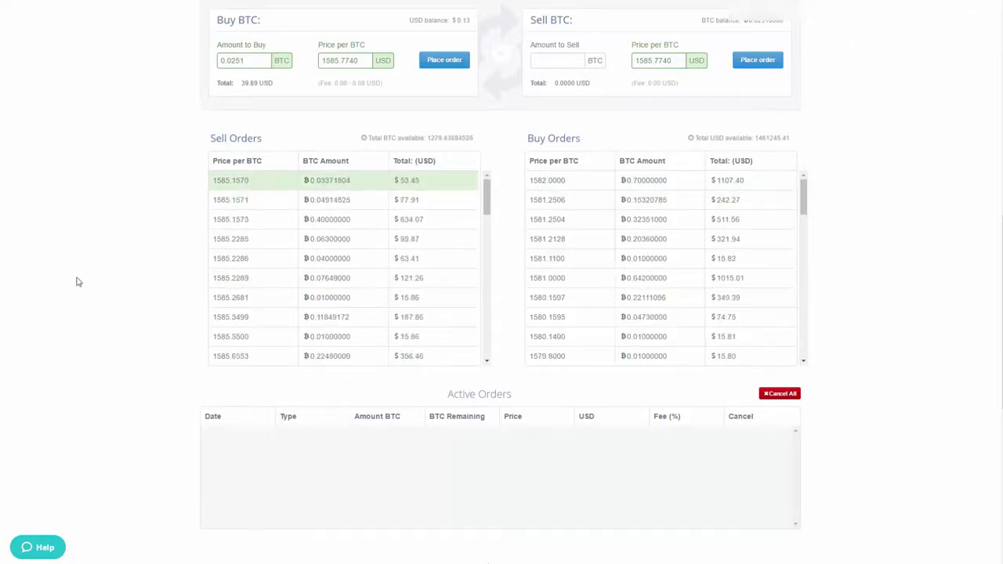
- Check the bitcoin balance in the account and start a withdrawal with BTC as the currency
{"action": "scroll", "coordinate": [76, 283], "scroll_direction": "up", "scroll_amount": 10}
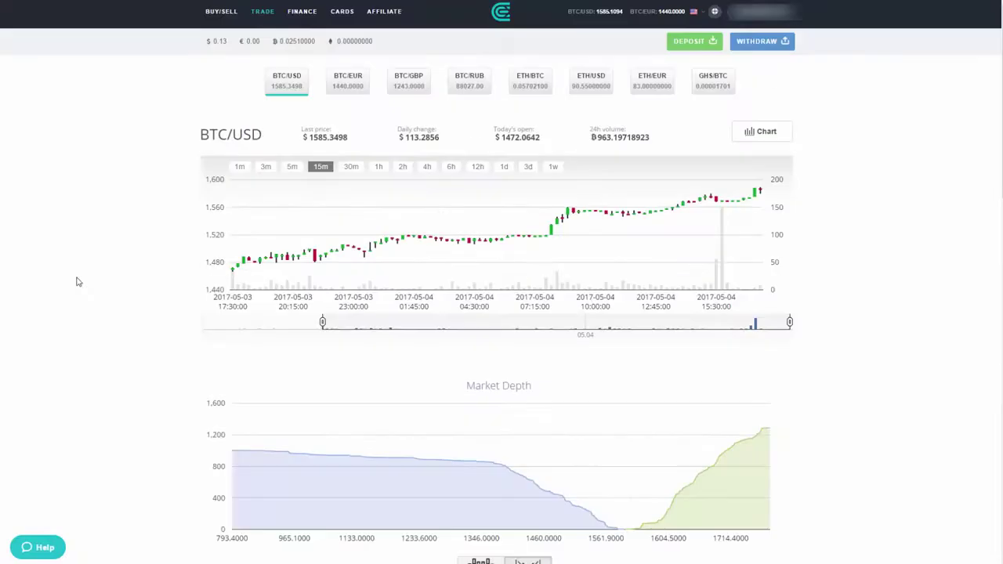
{"action": "double_click", "coordinate": [283, 44]}
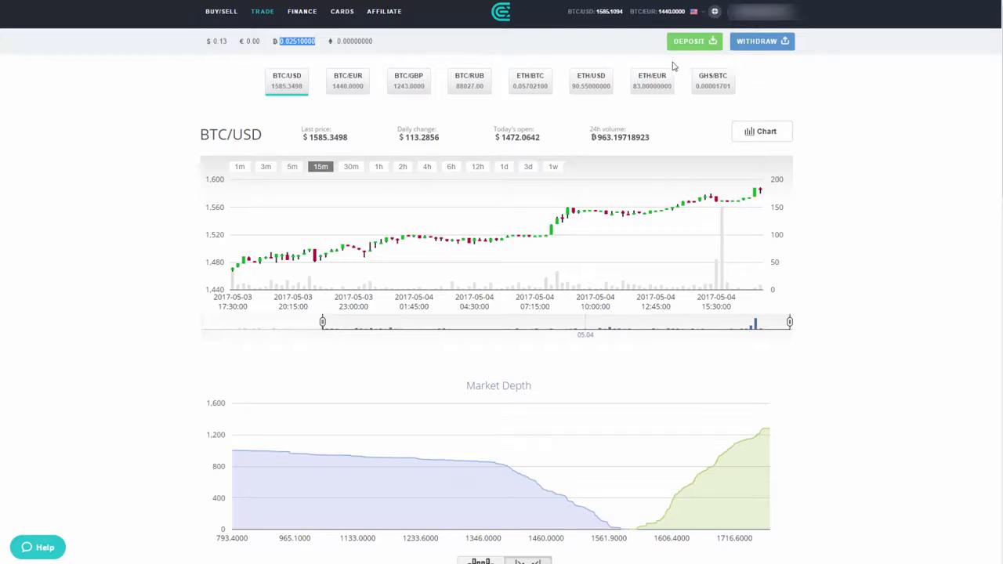
{"action": "left_click", "coordinate": [756, 43]}
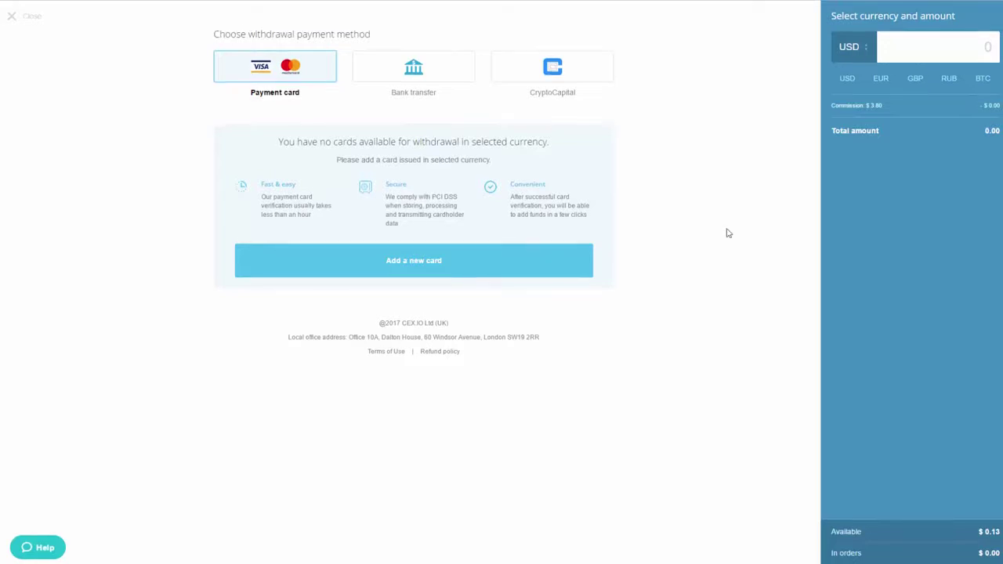
{"action": "left_click", "coordinate": [987, 81]}
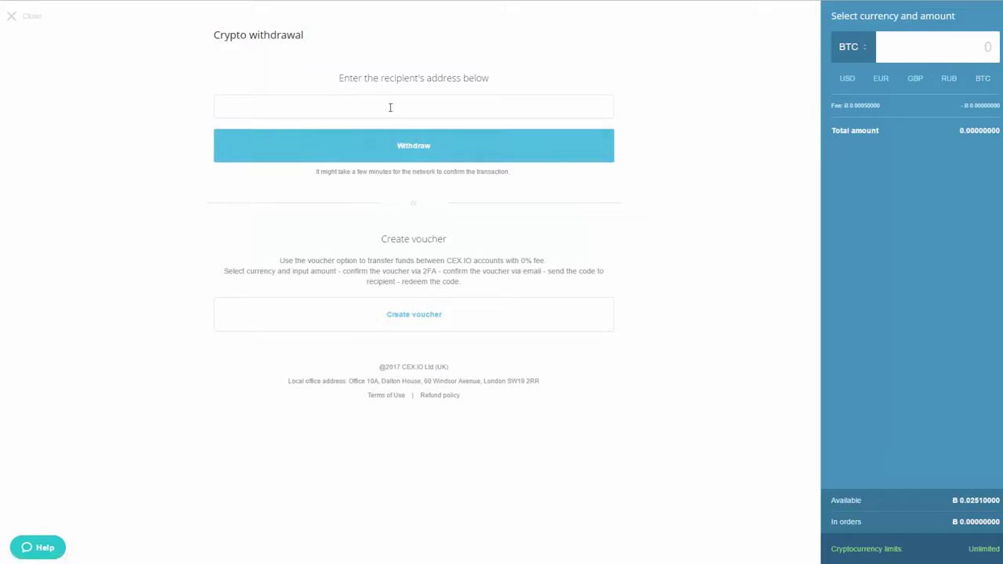
- Paste the recipient's bitcoin address, set the withdrawal amount to 0.0251 BTC, and submit the withdrawal
{"action": "left_click", "coordinate": [390, 108]}
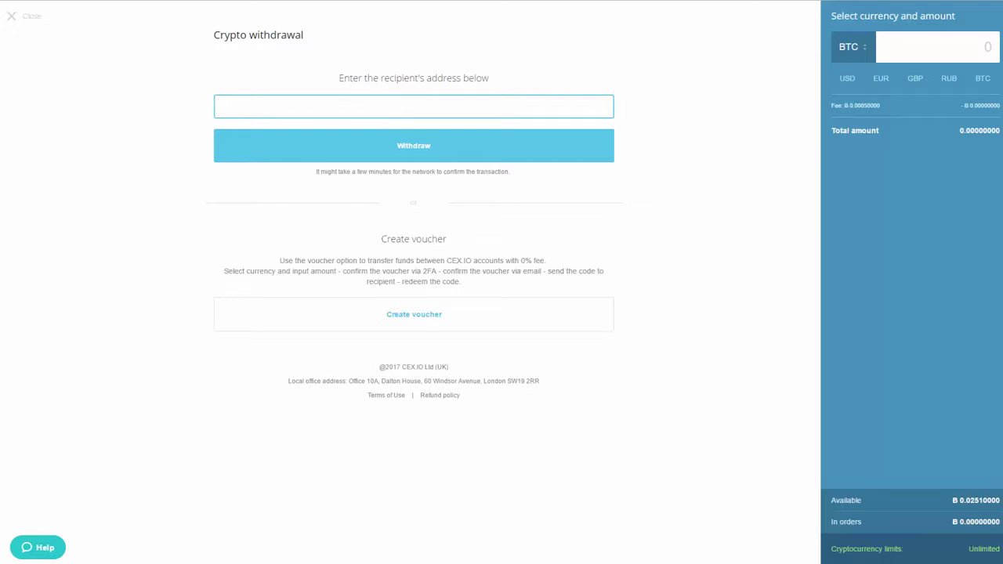
{"action": "key", "text": "ctrl+v"}
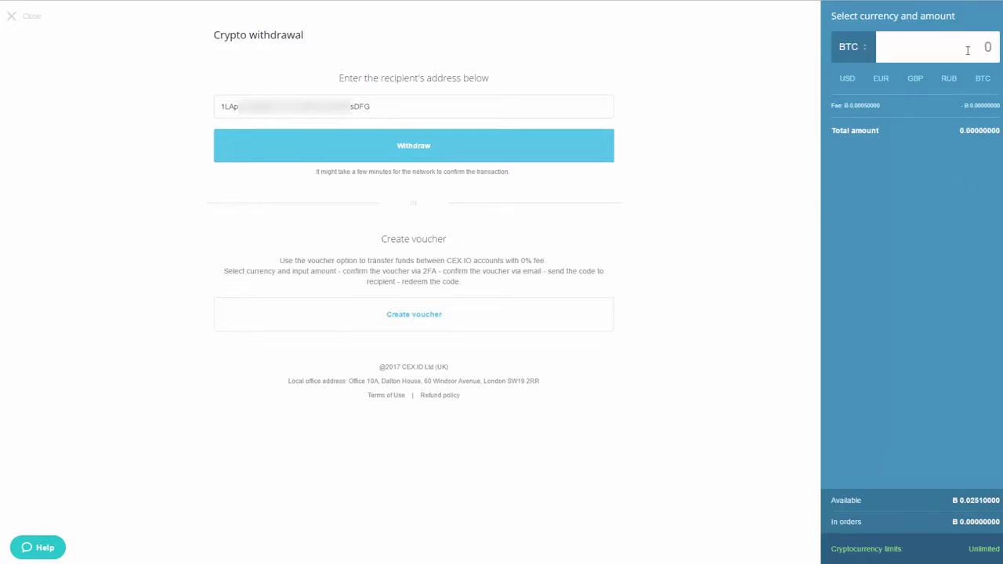
{"action": "left_click", "coordinate": [967, 50]}
{"action": "type", "text": "0.0251"}
{"action": "left_click", "coordinate": [463, 151]}
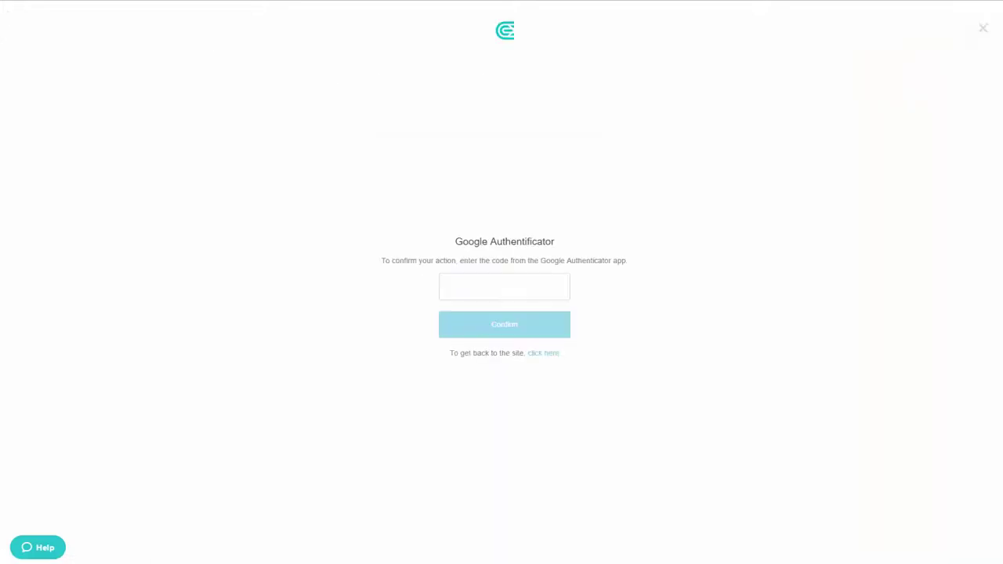